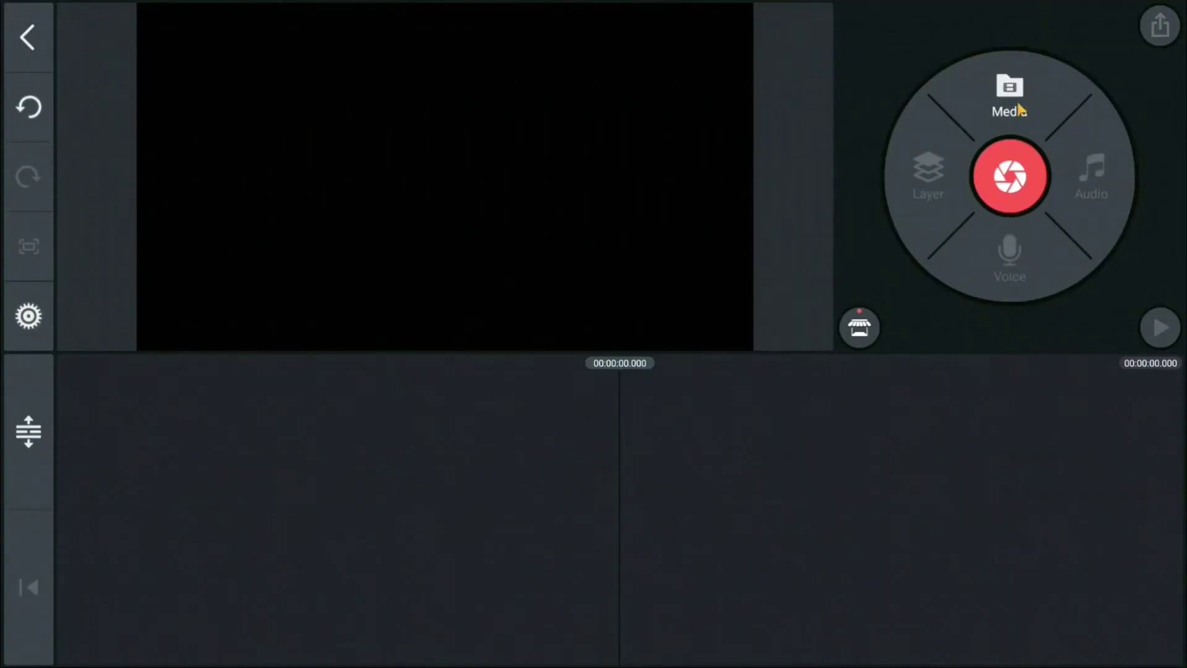
Open SharedFolder in KineMaster's media browser and try adding the purple BITYB MKV clip.
left_click(1000, 109)
left_click(484, 131)
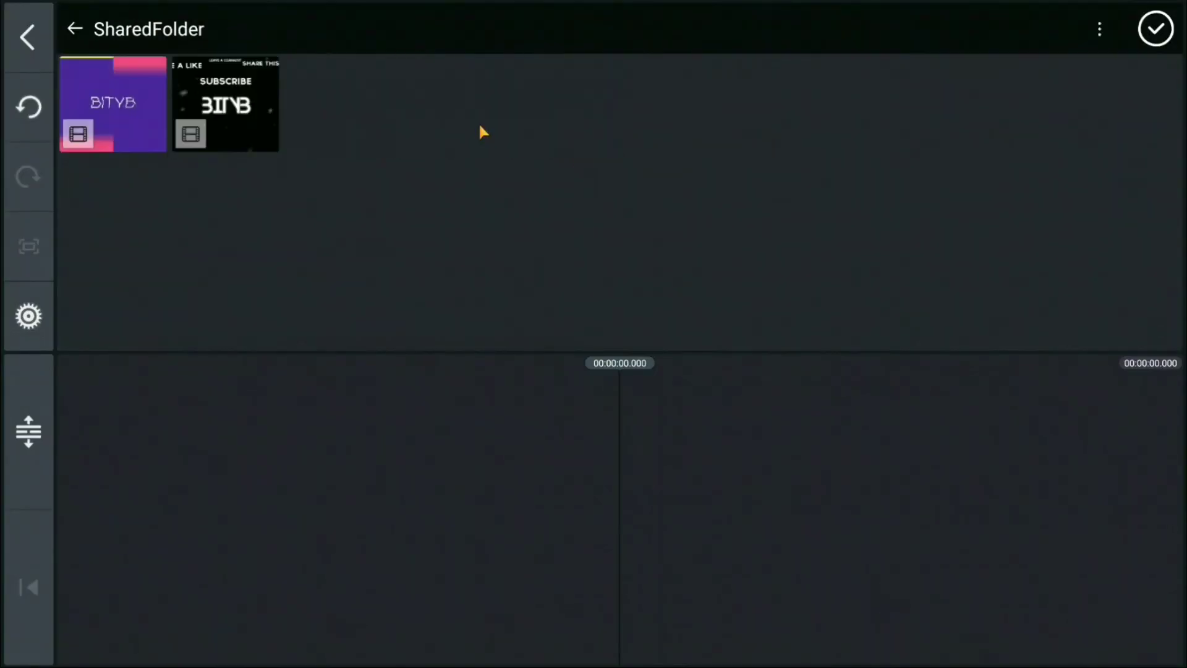
left_click(132, 129)
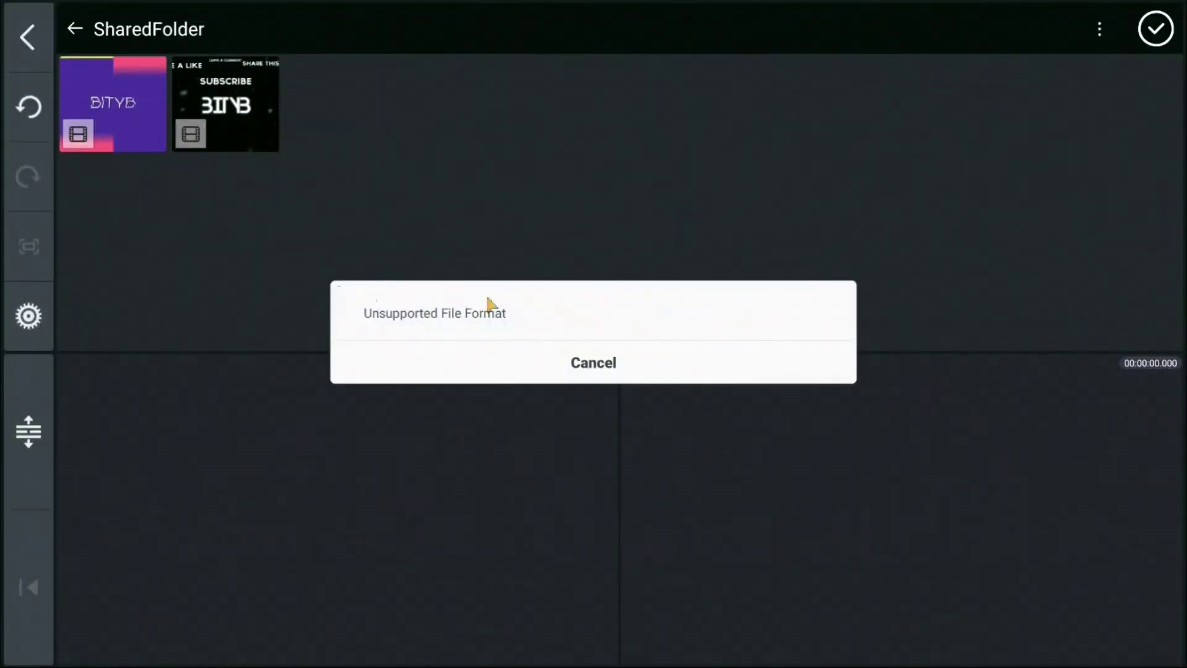
Dismiss the unsupported file format warning and go to the CloudConvert home page.
left_click(595, 368)
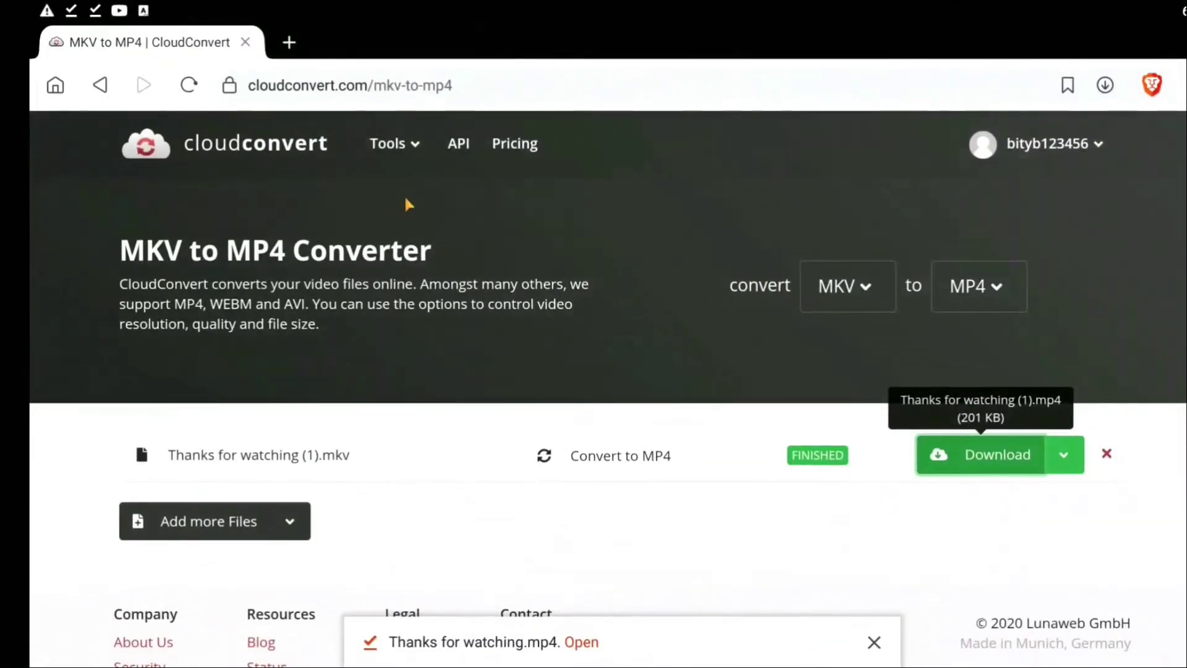
left_click(473, 87)
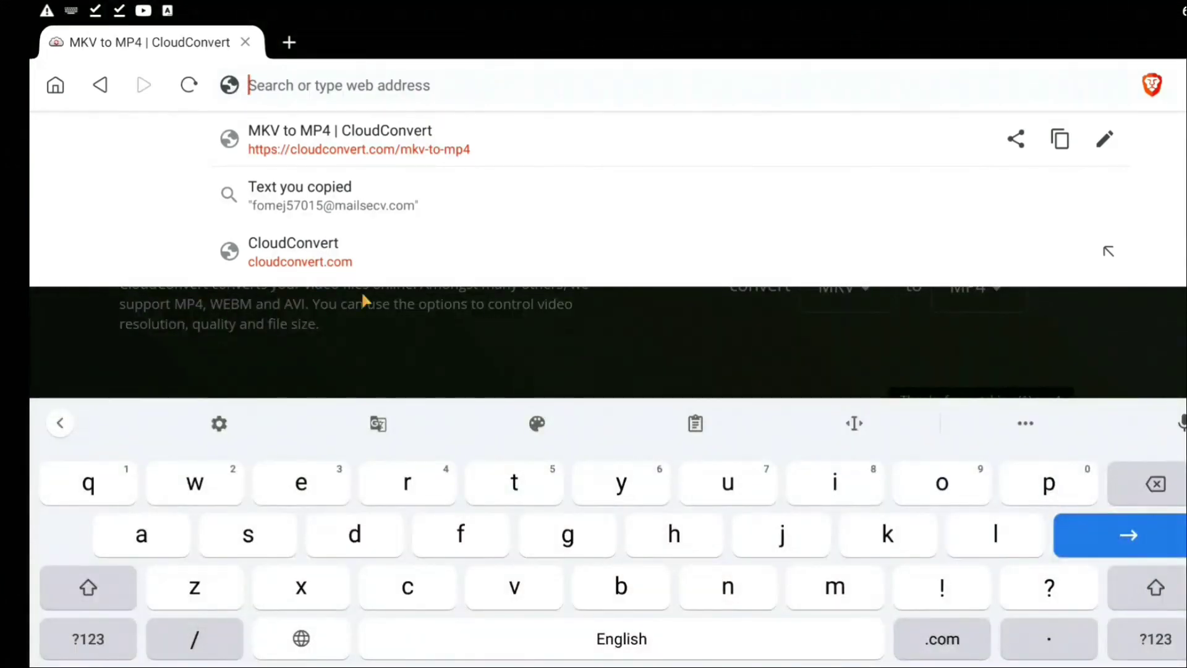
left_click(324, 245)
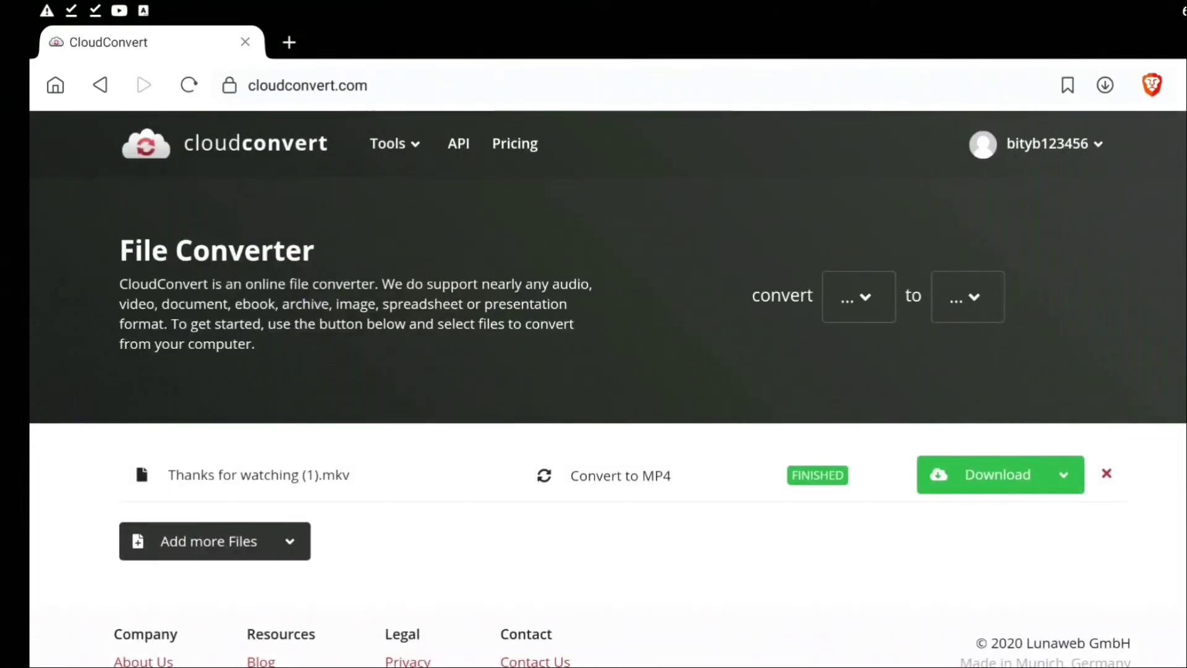
Replace the old file with Thanks for watching (1).mkv and set the output format to MP4.
left_click(1107, 476)
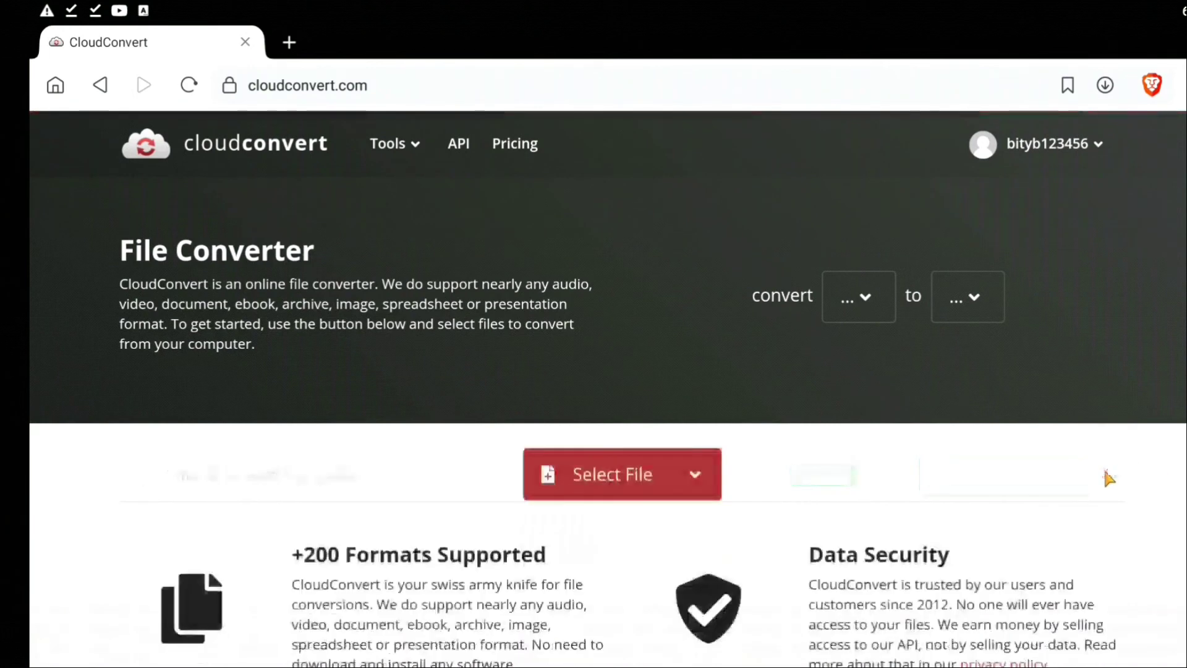
left_click(594, 476)
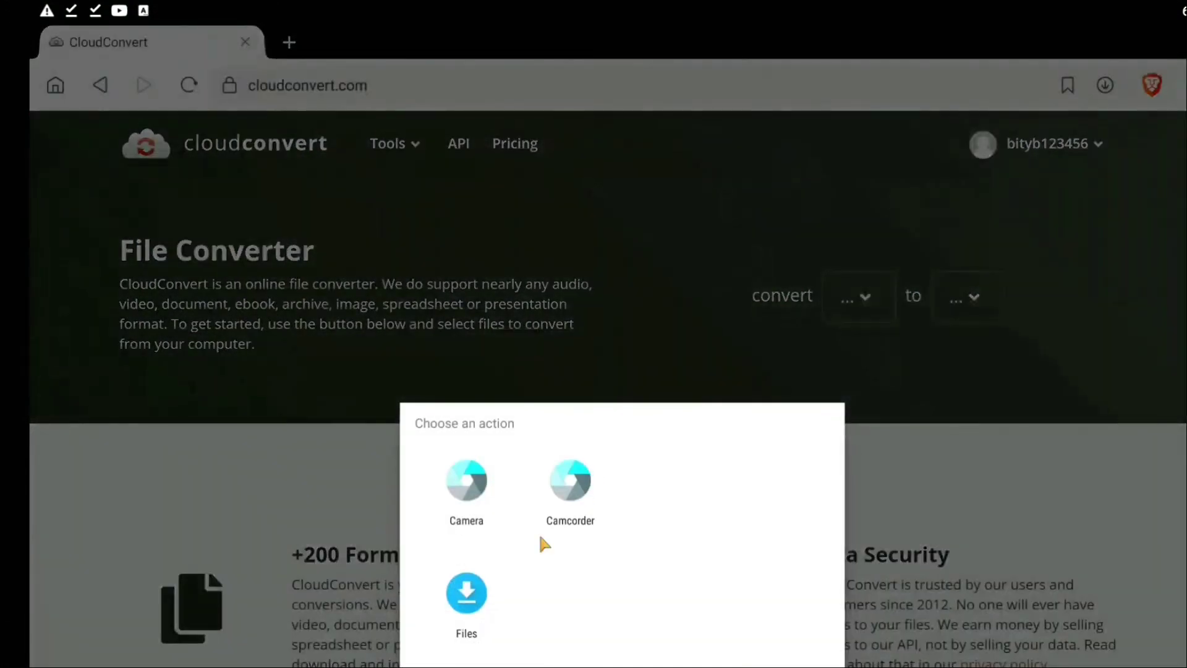
left_click(469, 611)
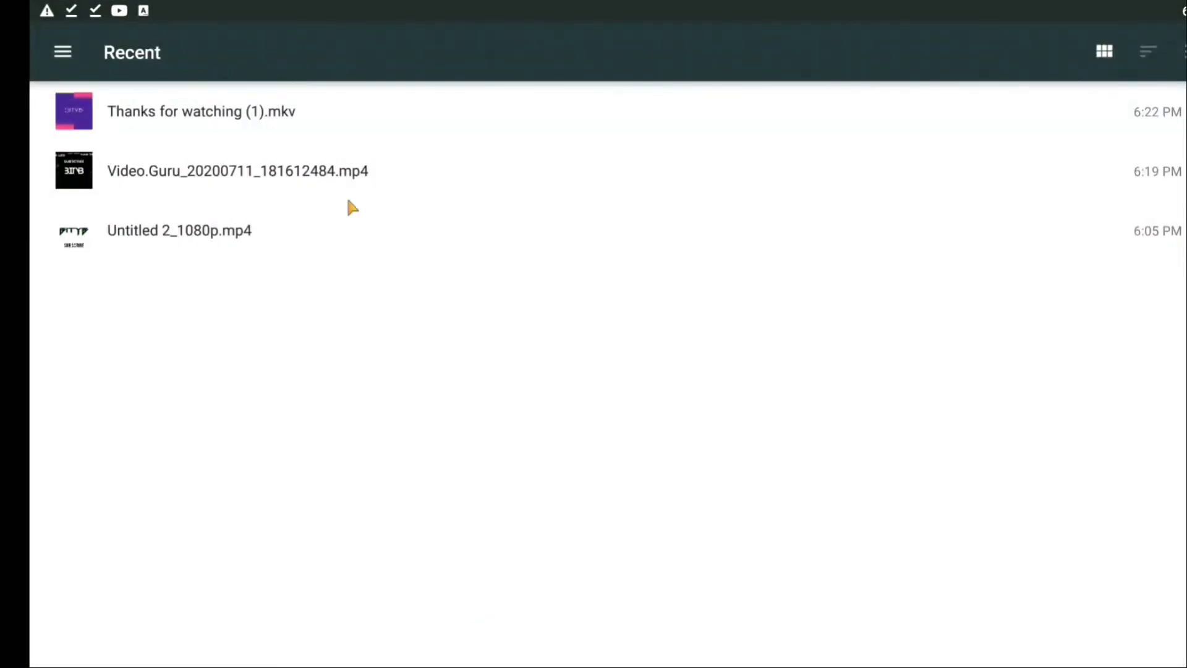
left_click(266, 113)
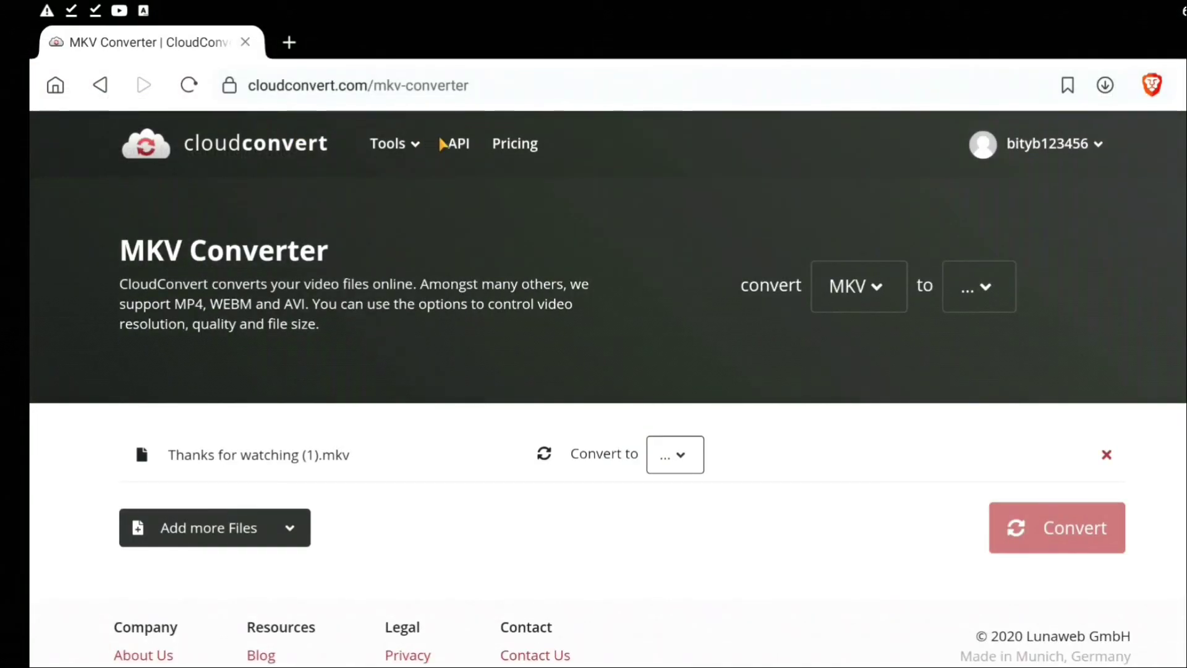
left_click(683, 469)
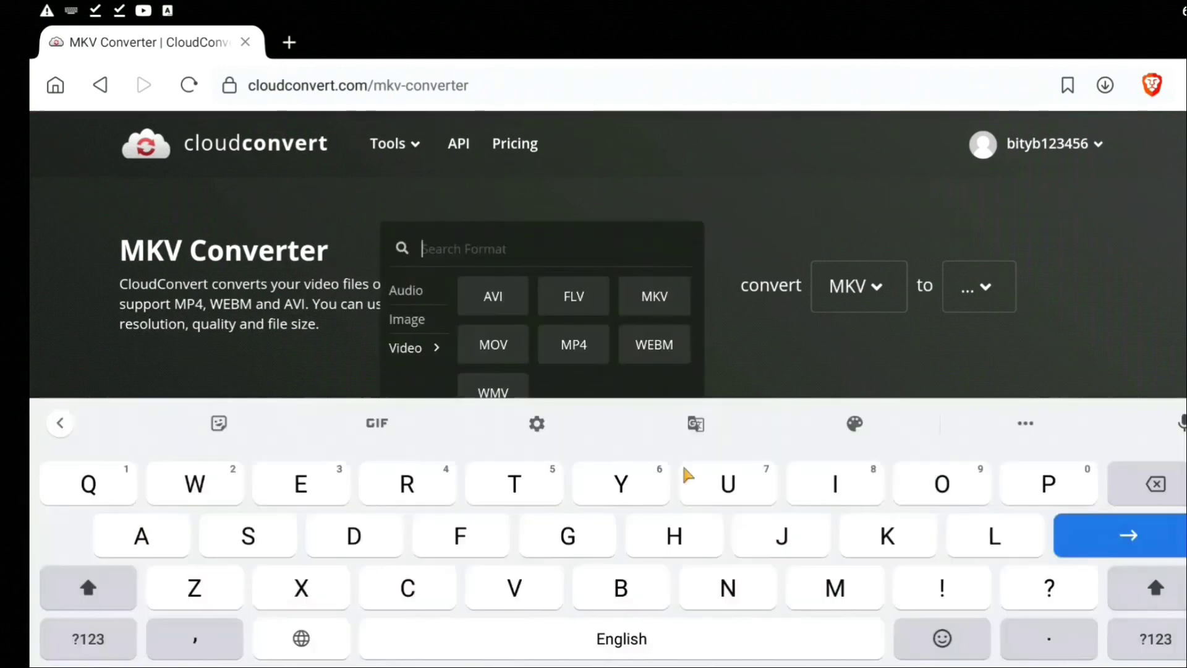
left_click(593, 345)
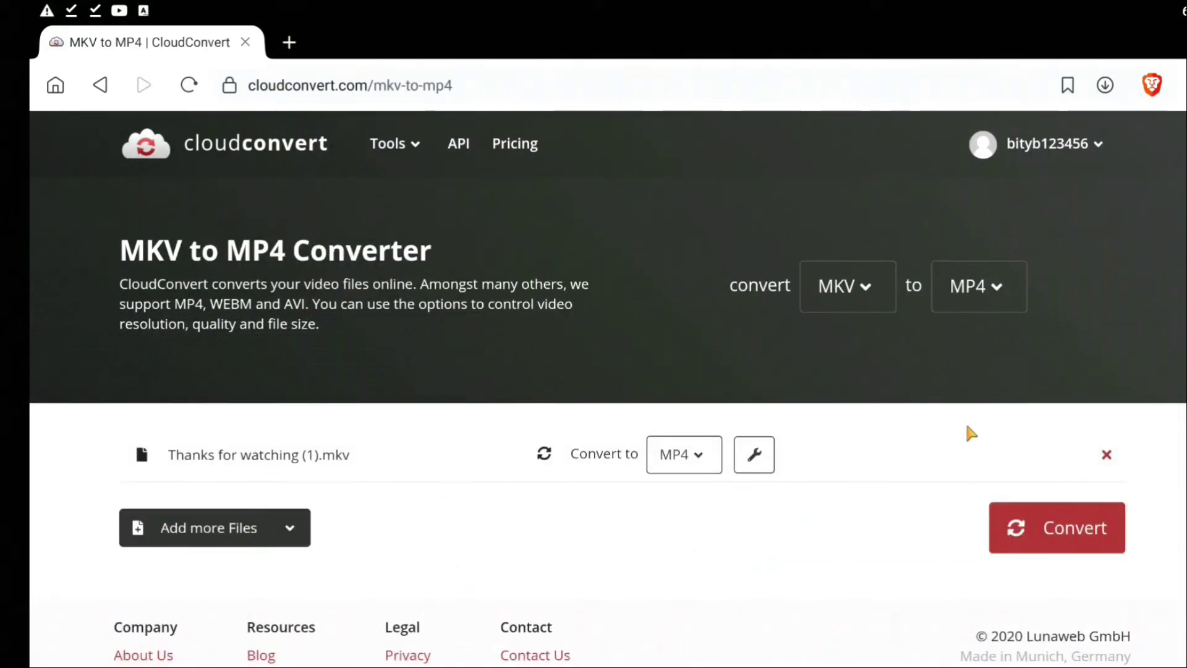
Change the MP4 conversion options to use the high H264 profile and confirm with Okay.
left_click(755, 455)
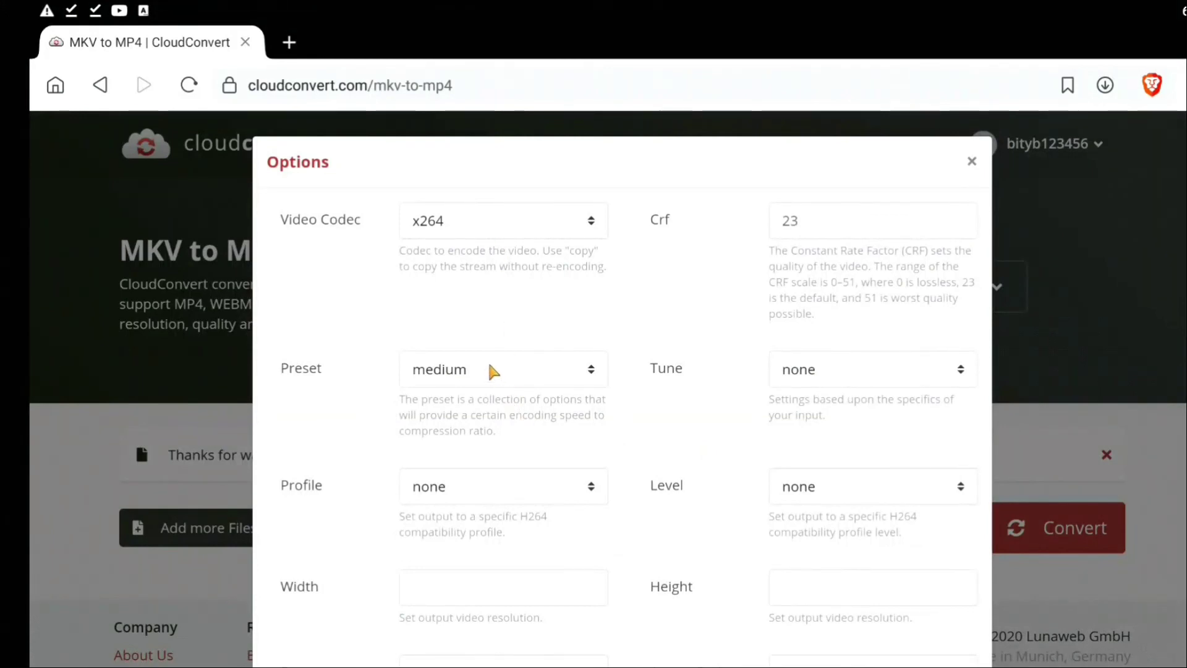
left_click(476, 493)
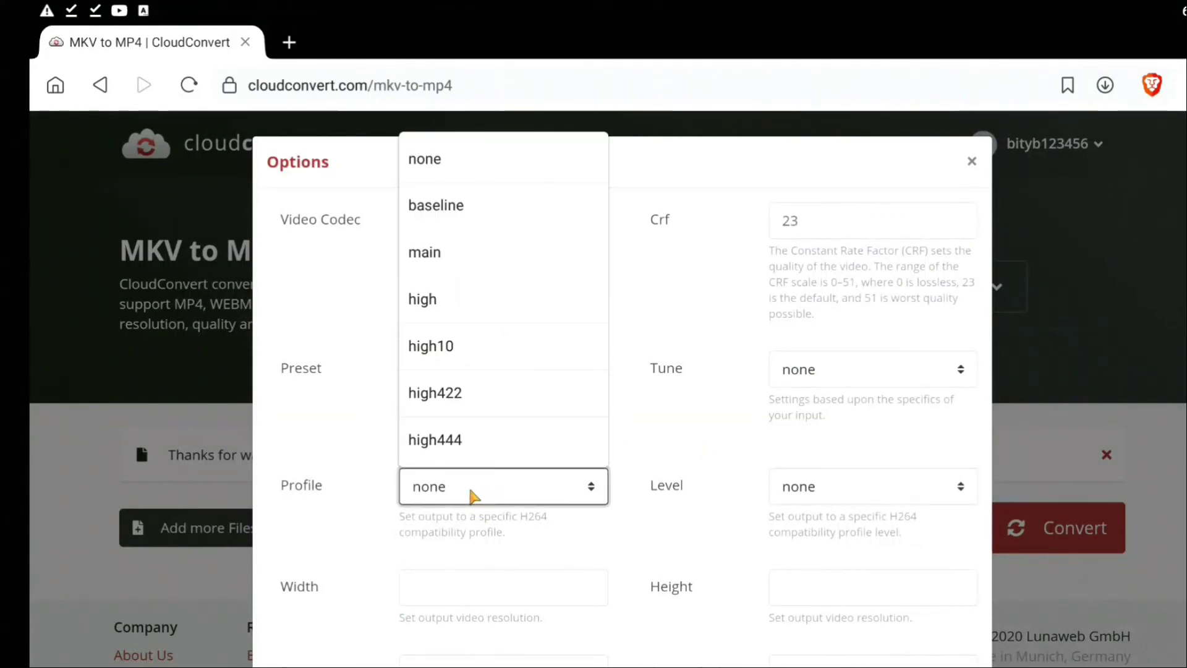
left_click(445, 303)
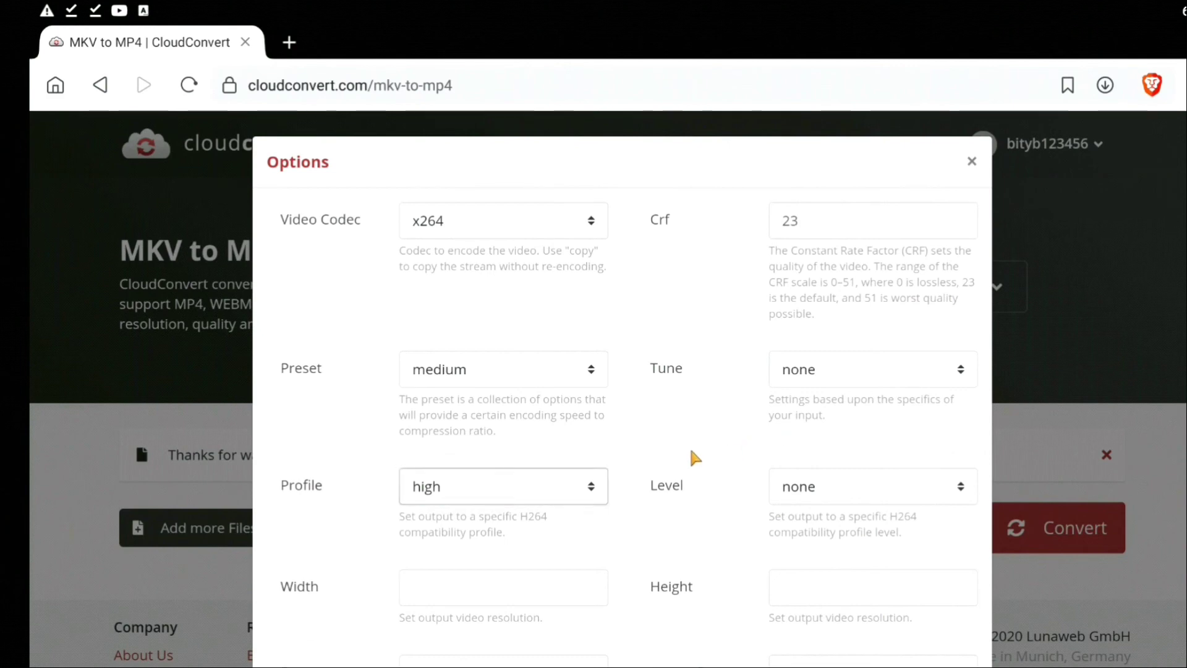
scroll(977, 353, "down", 5)
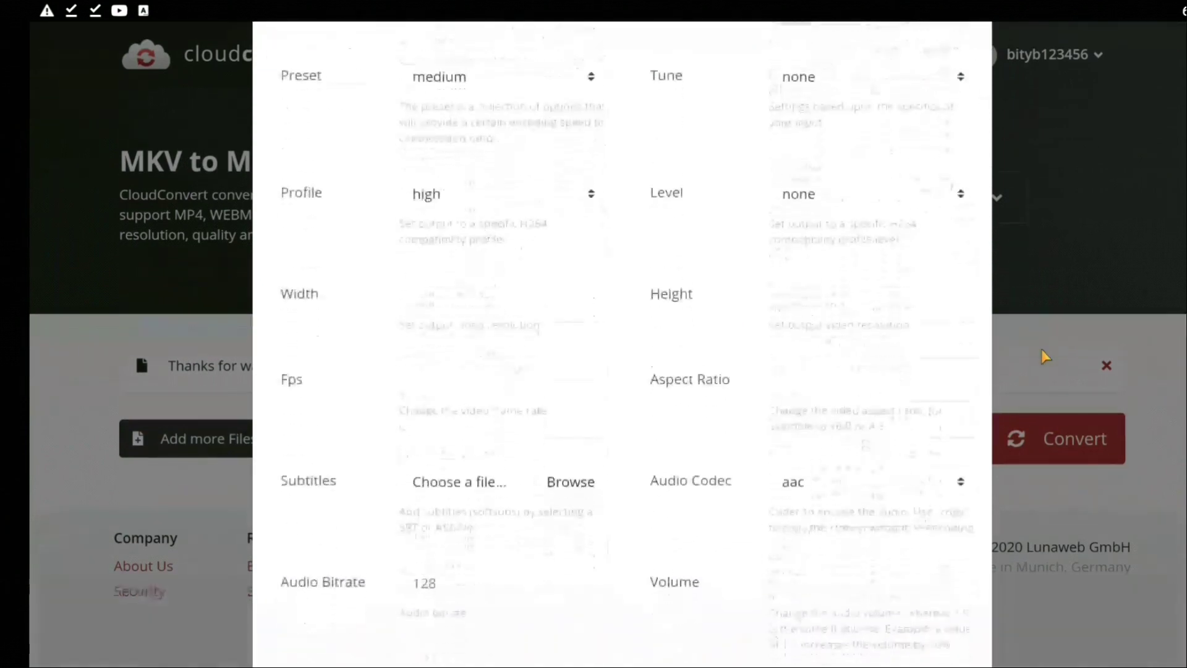
scroll(1045, 357, "down", 3)
left_click(931, 625)
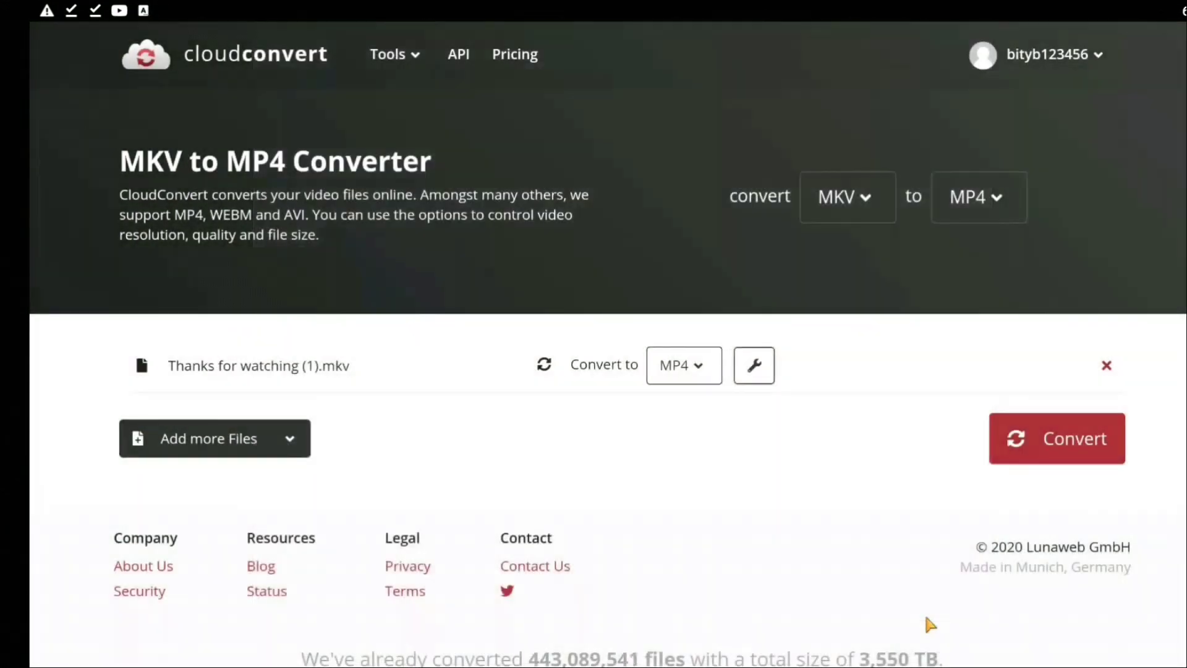
Convert the file, close the Thanks for watching (1).mp4 preview, and download the MP4.
left_click(1058, 453)
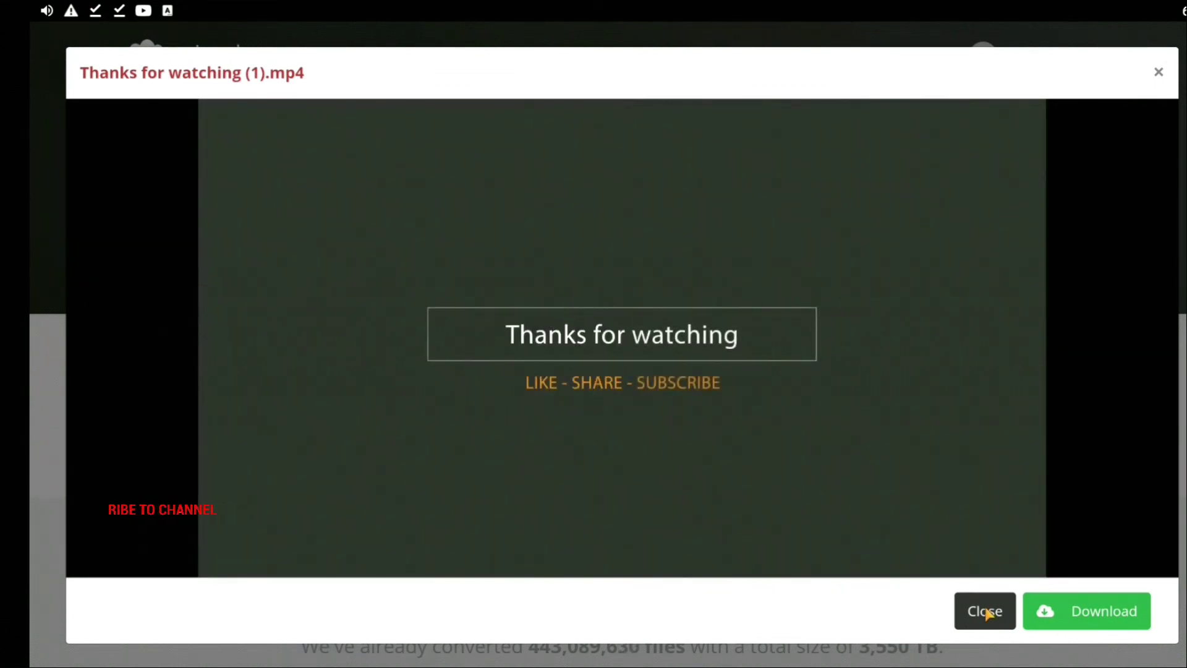
left_click(985, 612)
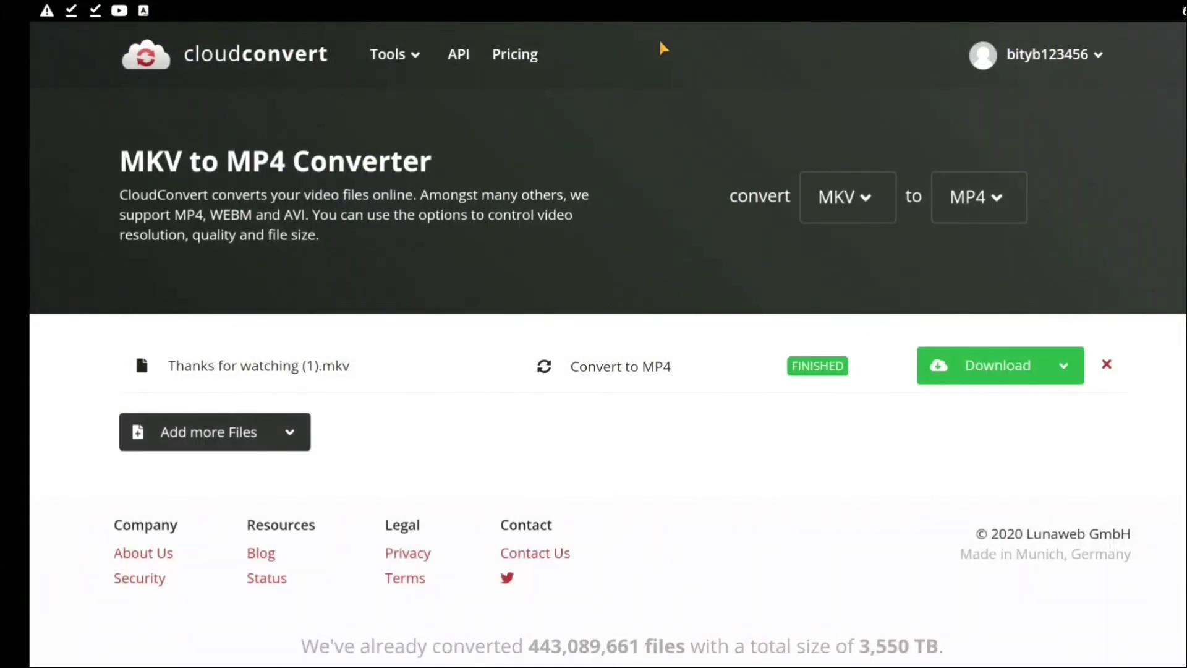
left_click(966, 365)
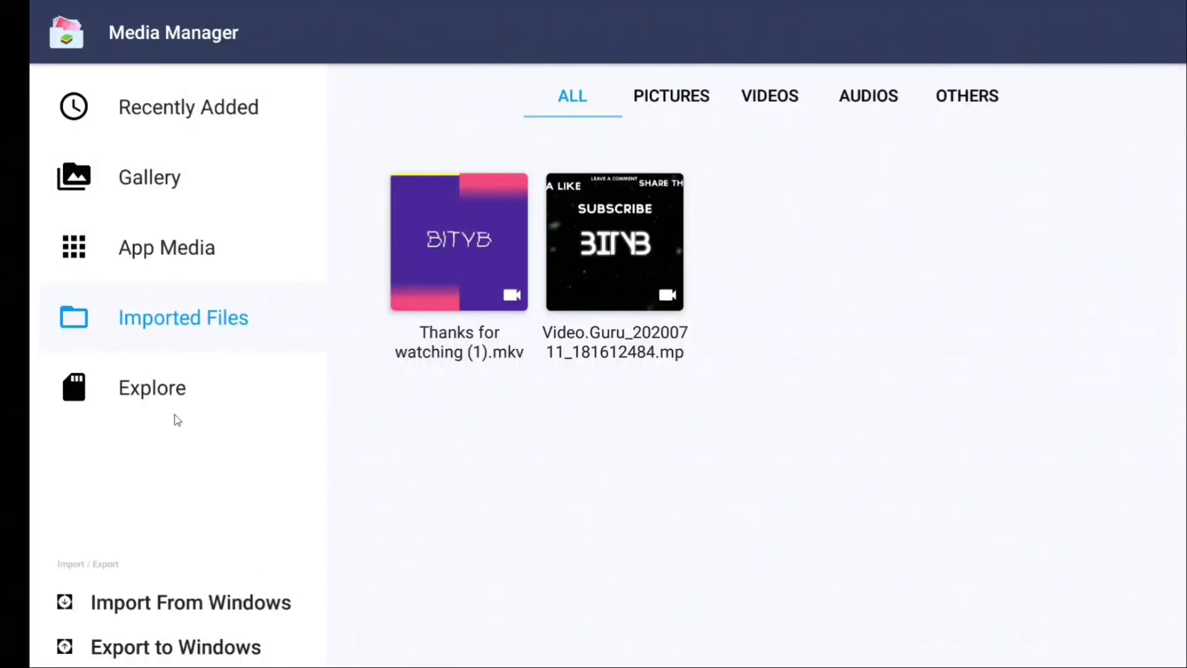
Browse Media Manager's Gallery folders and open Download to find Thanks for watching (1).mp4.
left_click(180, 204)
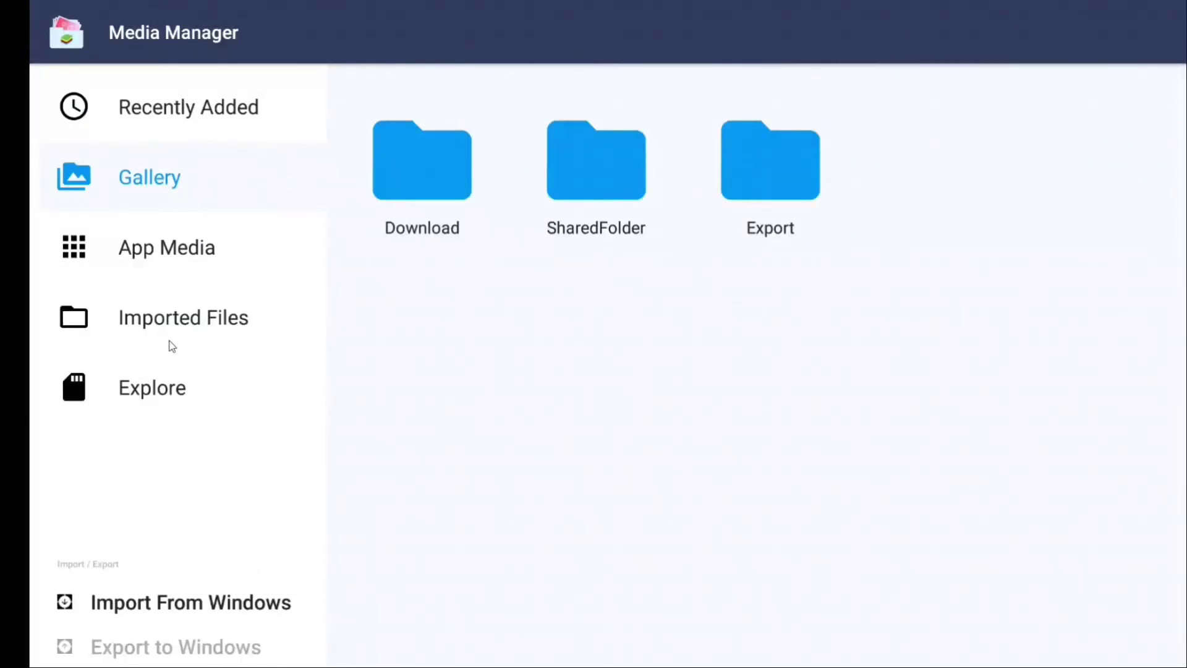
left_click(183, 393)
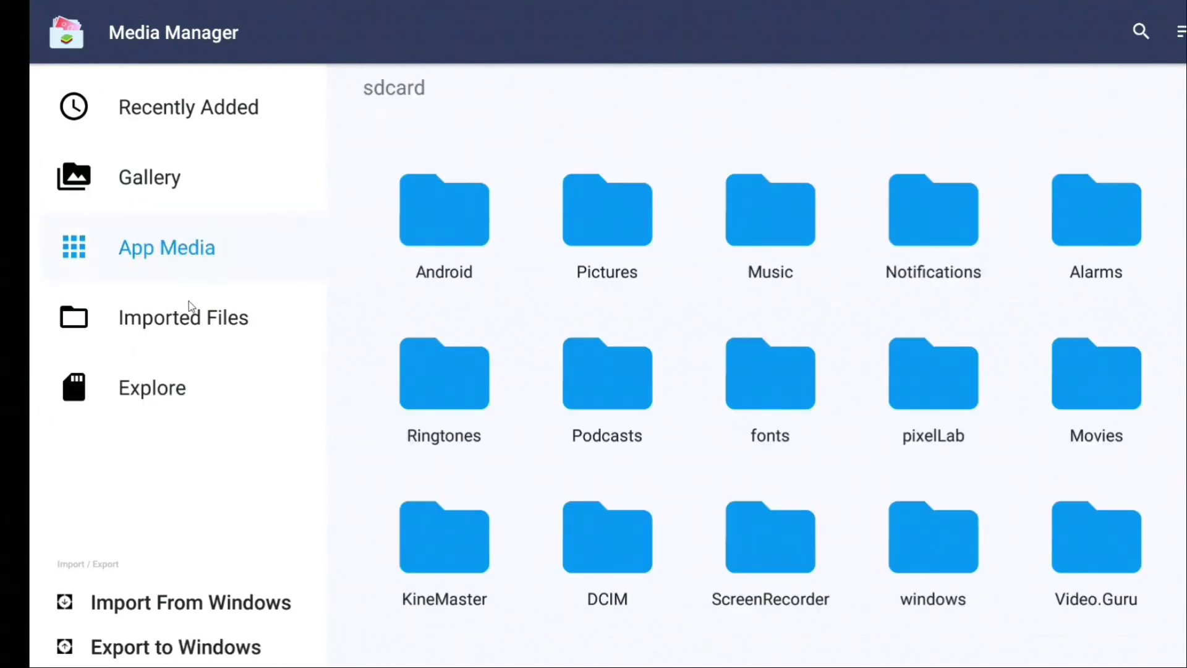
left_click(239, 257)
left_click(186, 317)
left_click(191, 178)
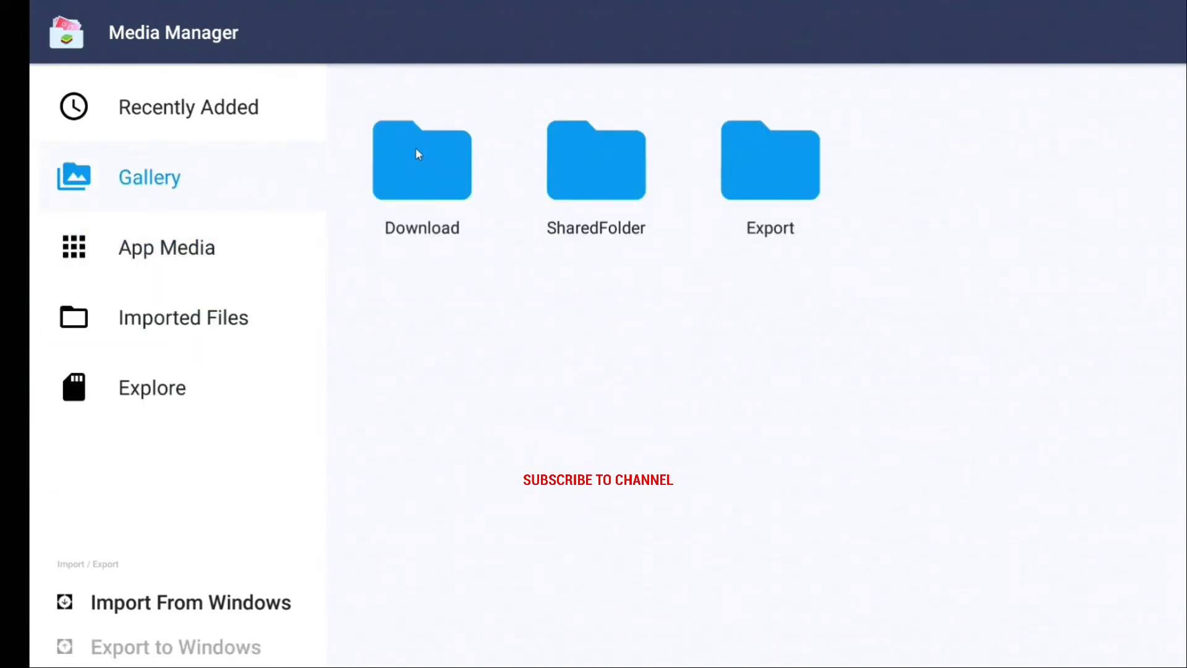
left_click(426, 173)
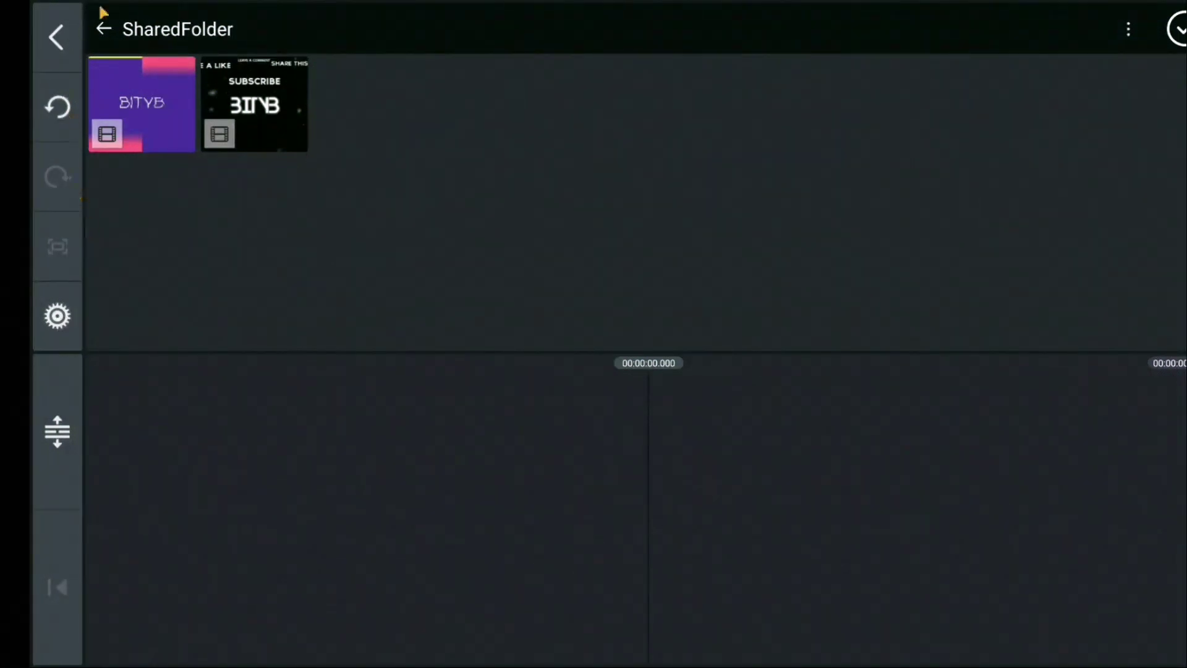
Add the Thanks for watching clip from Download to the timeline and play it from the start.
left_click(104, 28)
left_click(519, 156)
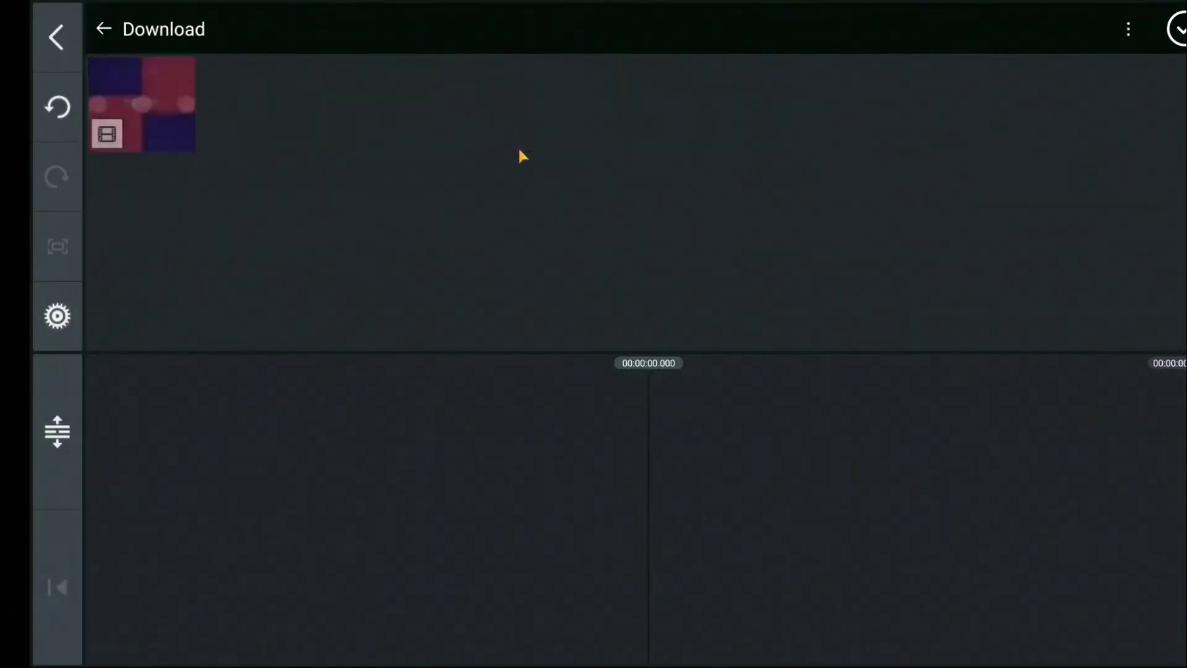
left_click(170, 121)
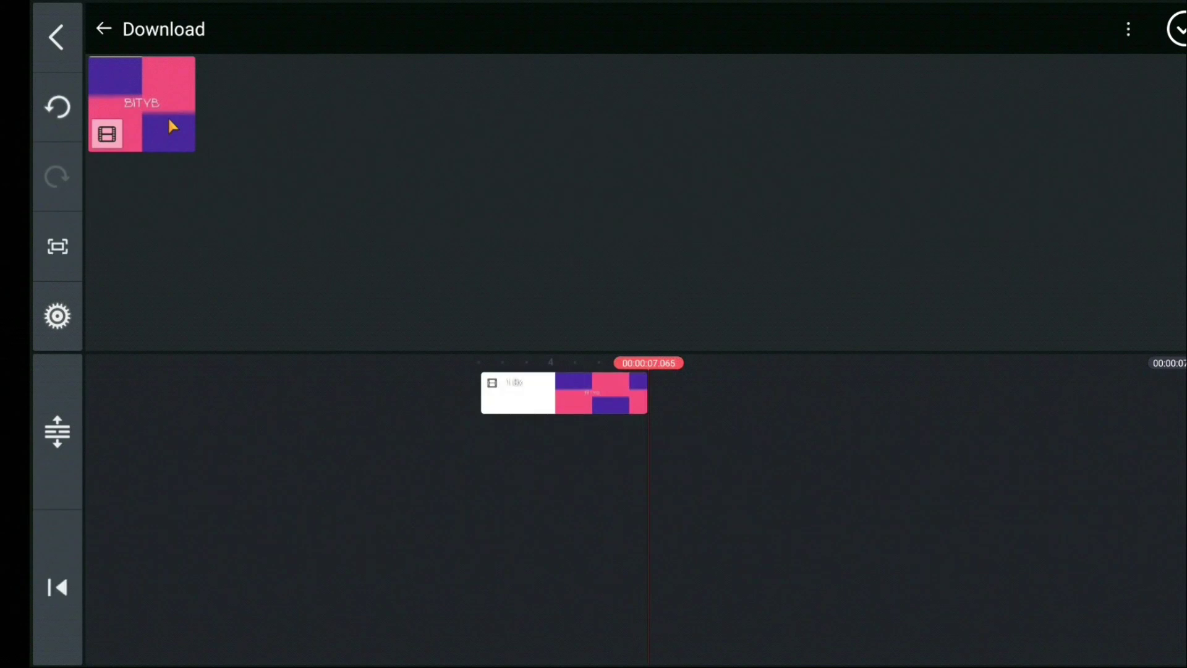
left_click(35, 594)
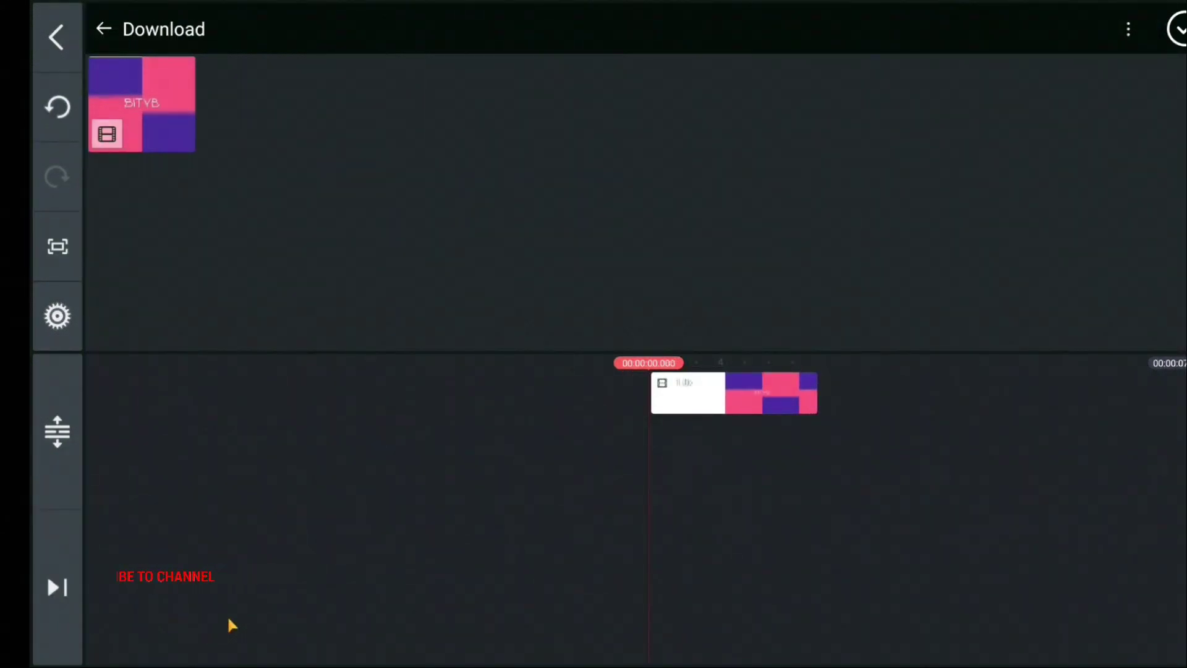
key("Escape")
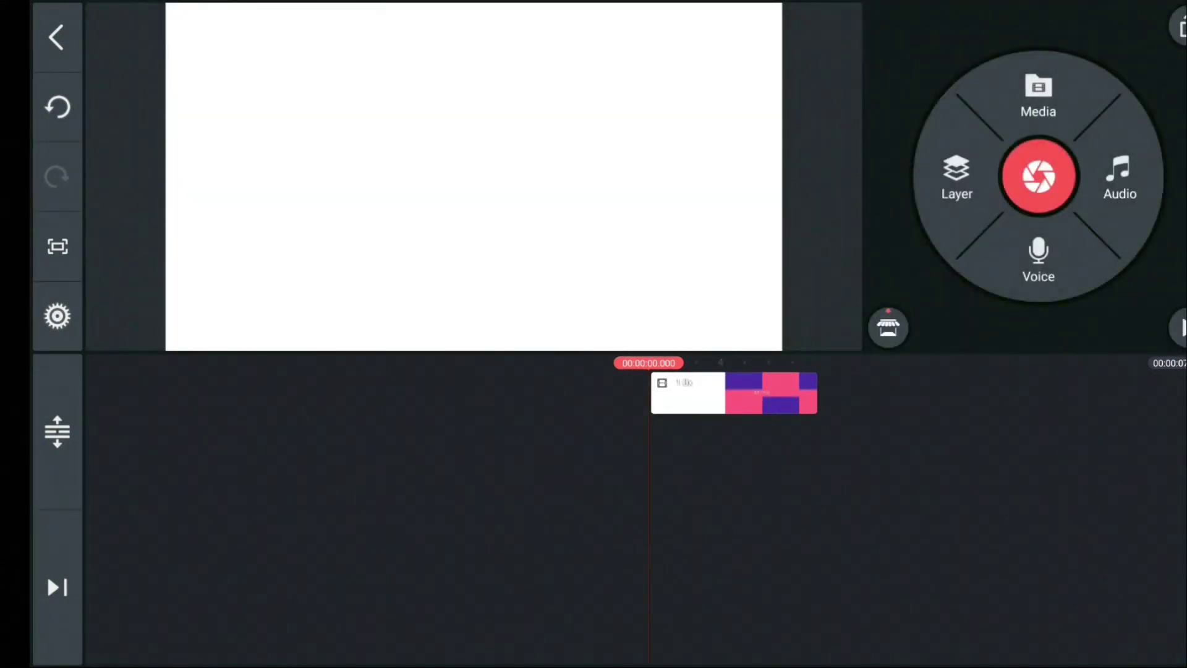
left_click(1181, 328)
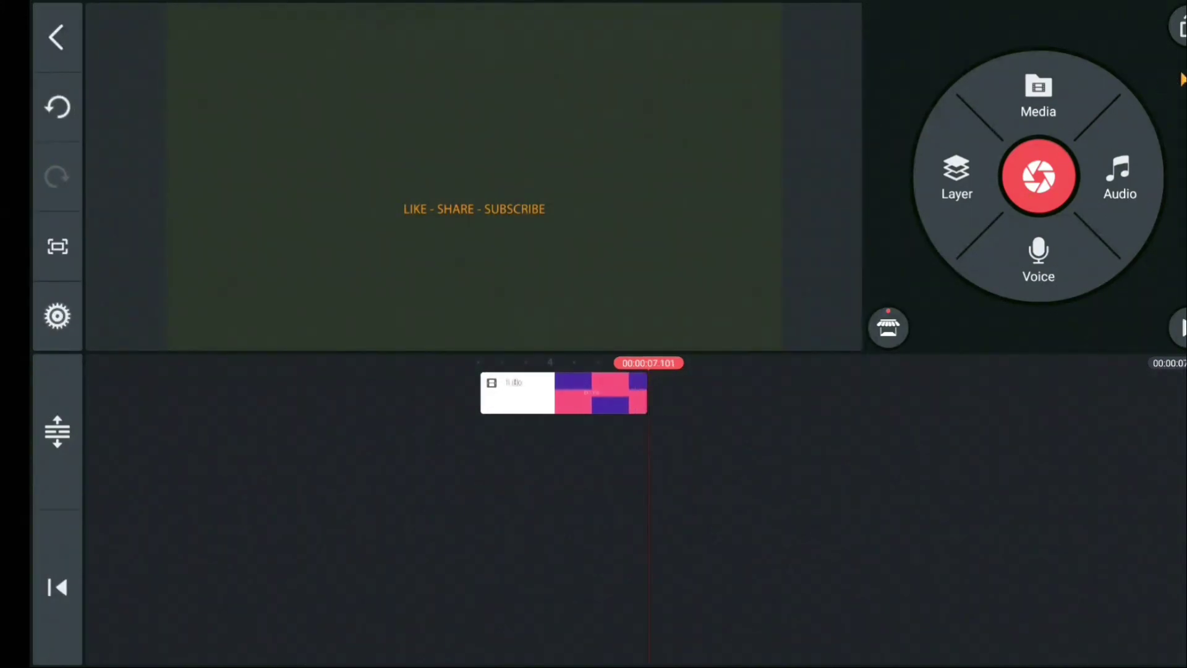
Try exporting the project at QHD 1440p, 30 fps and 16.61Mbps bitrate.
left_click(1178, 28)
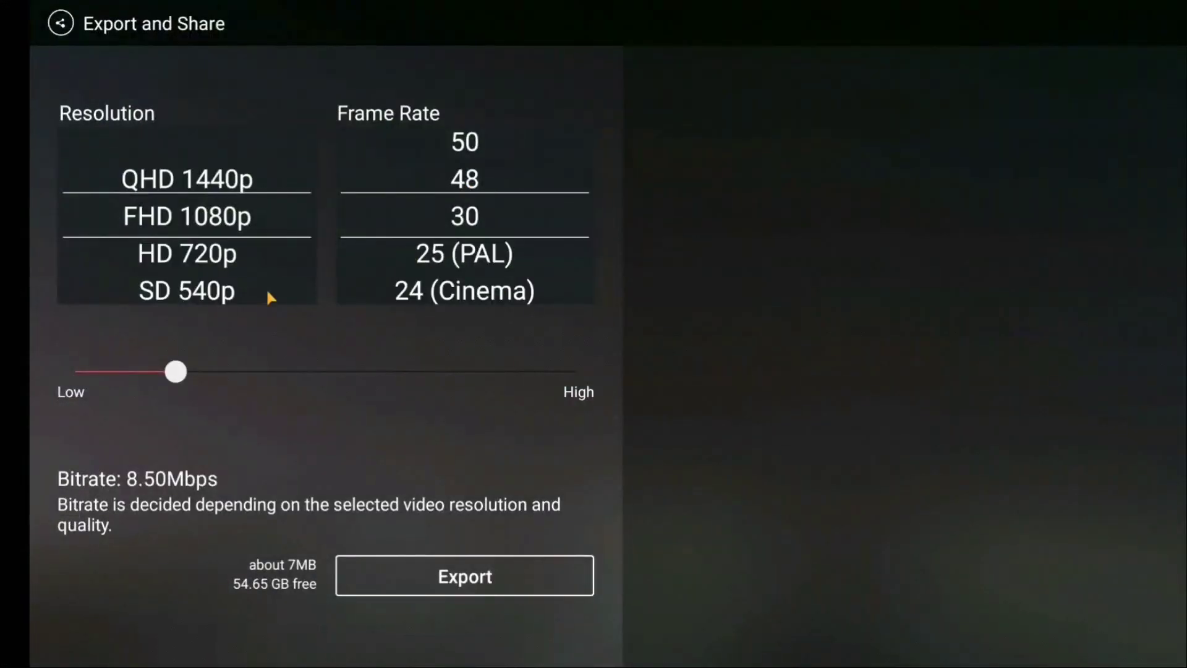
left_click_drag(266, 297, 251, 324)
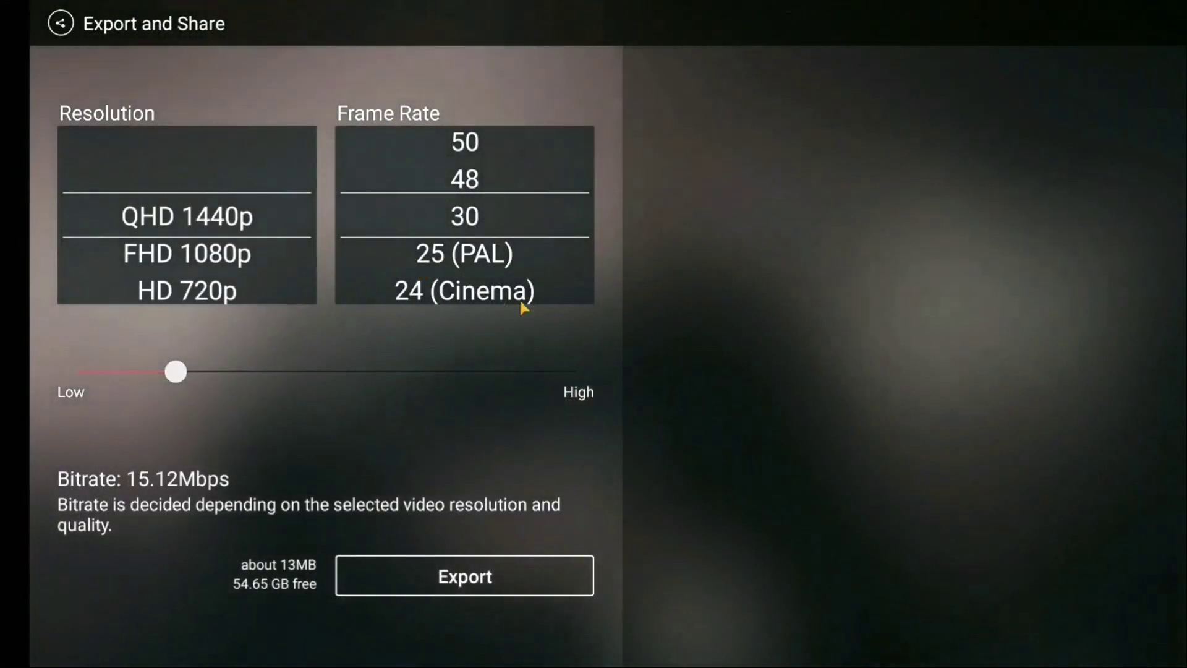
mouse_move(520, 300)
left_mouse_down()
mouse_move(540, 204)
mouse_move(527, 299)
left_mouse_up()
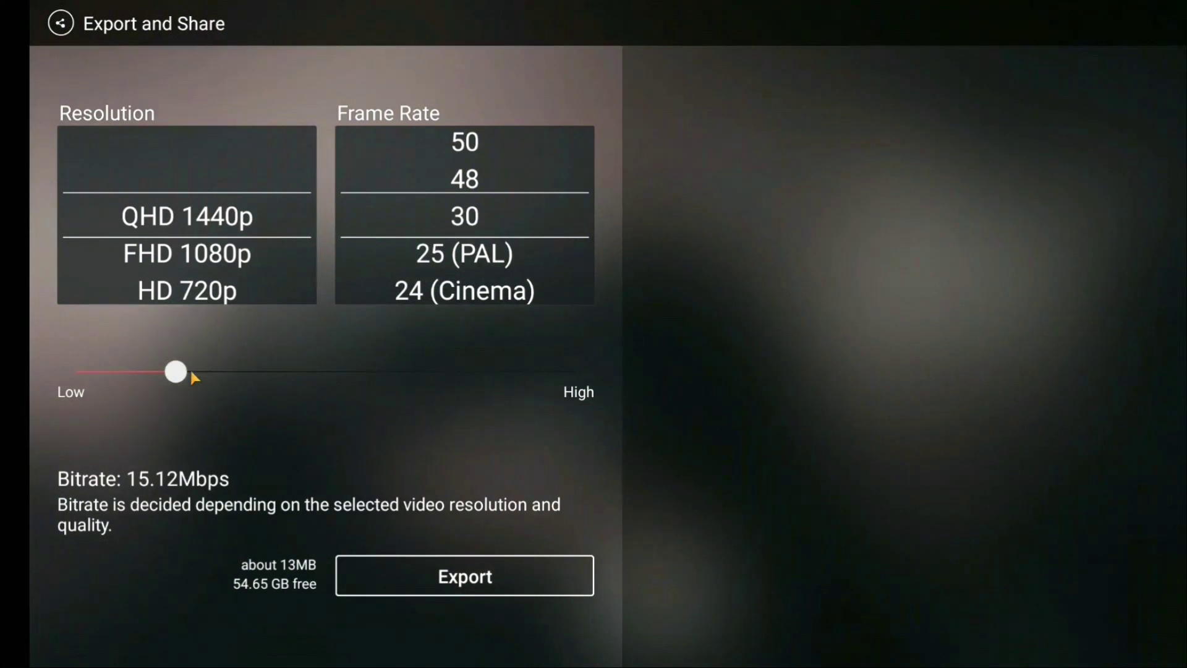
left_click_drag(191, 374, 206, 405)
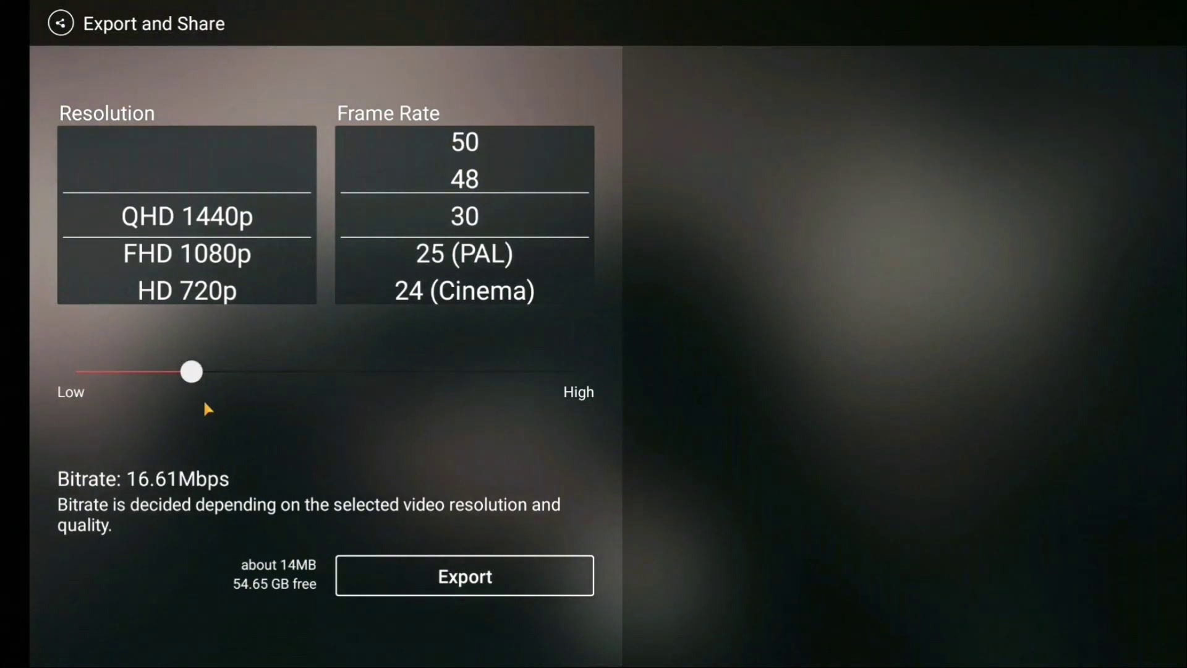
left_click(488, 590)
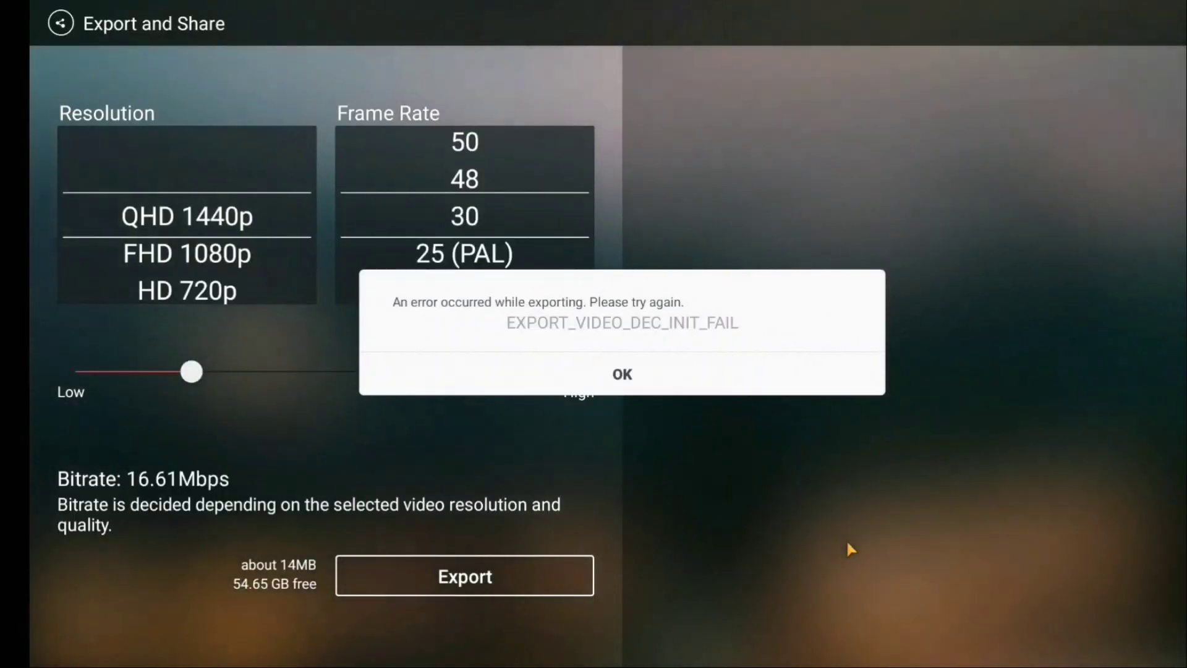
Dismiss the error and export at FHD 1080p, 30 fps and 8.53Mbps, producing Untitled 1_1080p.
left_click(645, 379)
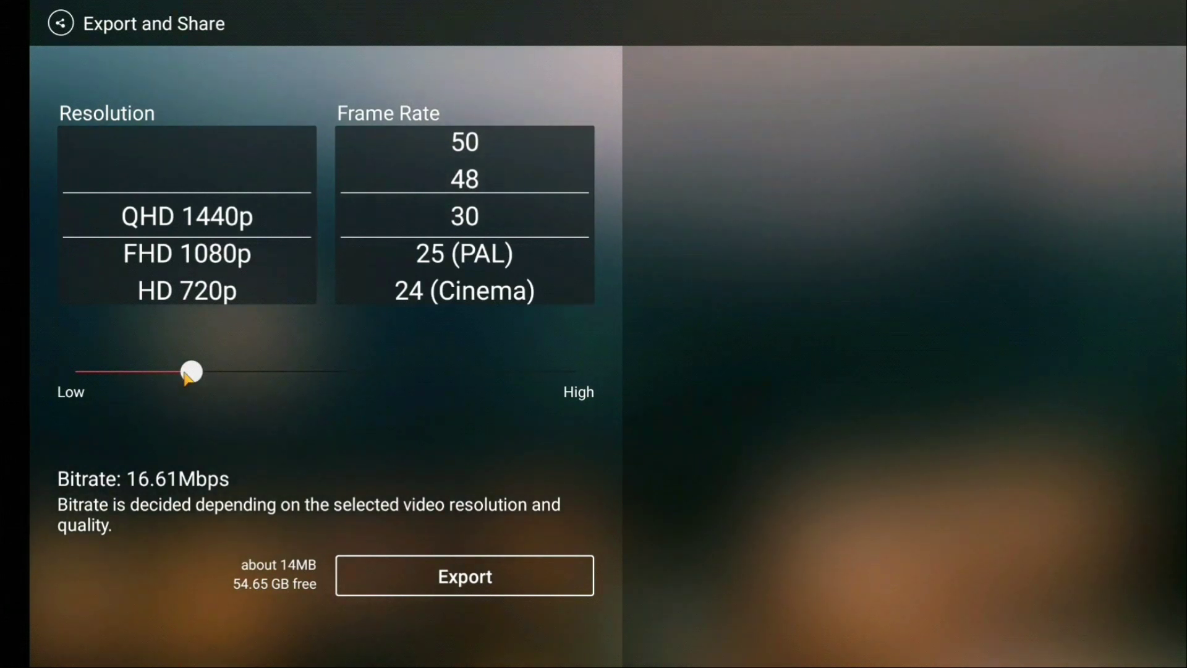
left_click_drag(185, 374, 125, 381)
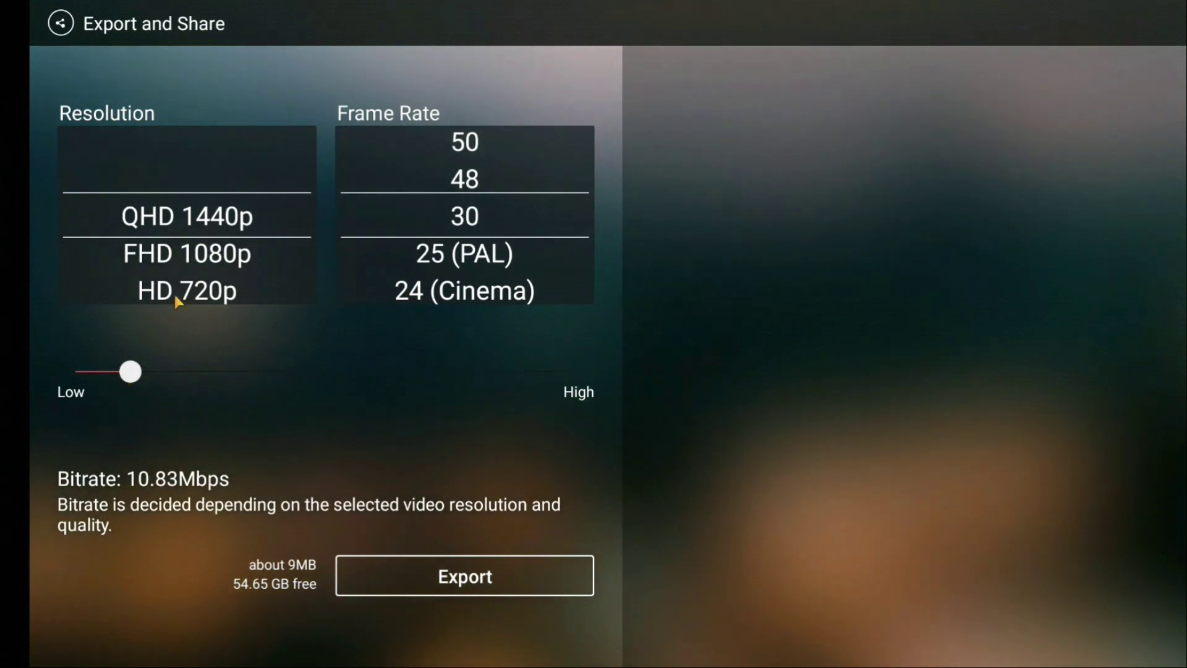
left_click_drag(198, 254, 205, 238)
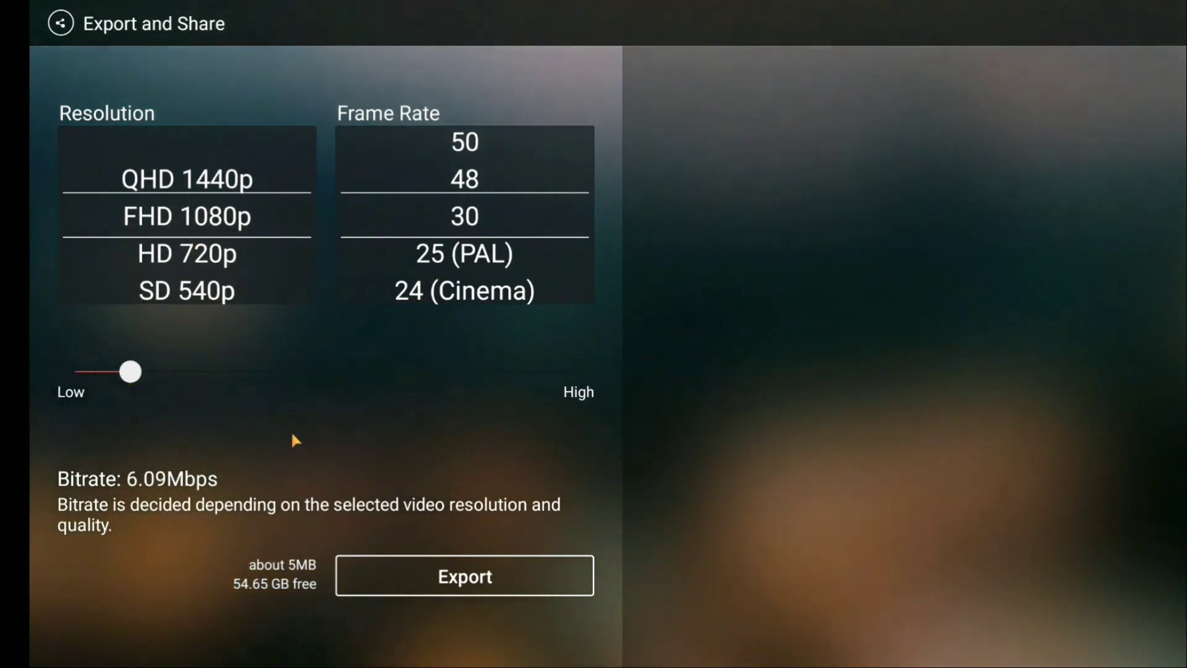
left_click_drag(131, 375, 177, 388)
left_click(484, 586)
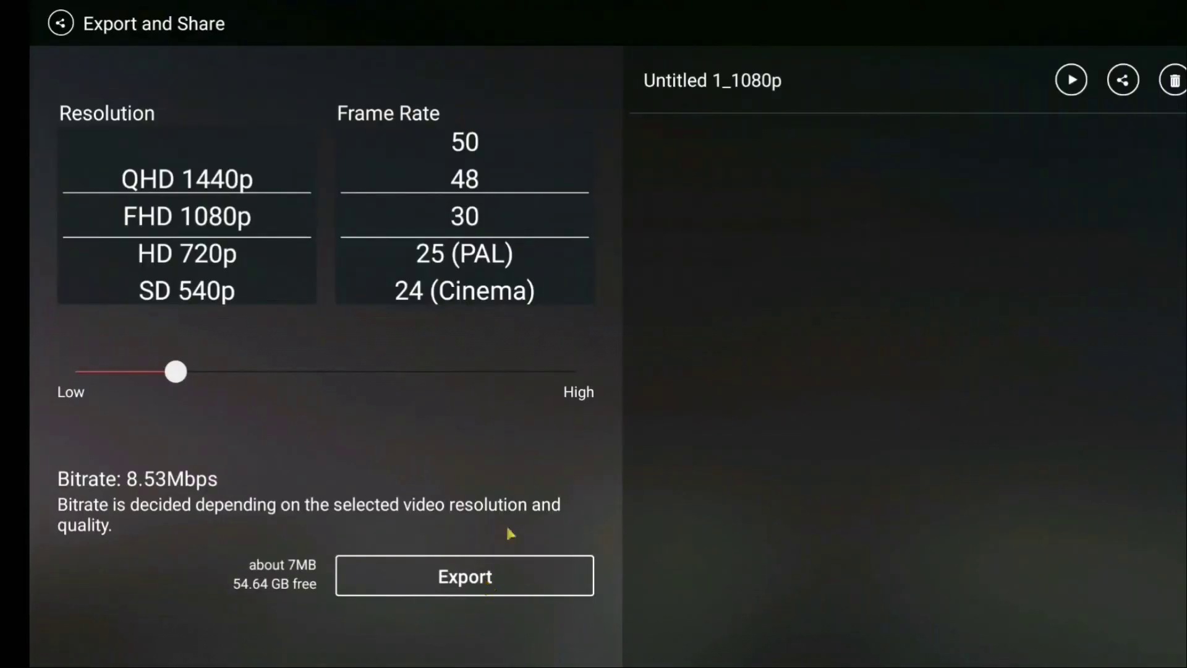
Play the exported Untitled 1_1080p video, bringing up the app chooser.
left_click(1071, 79)
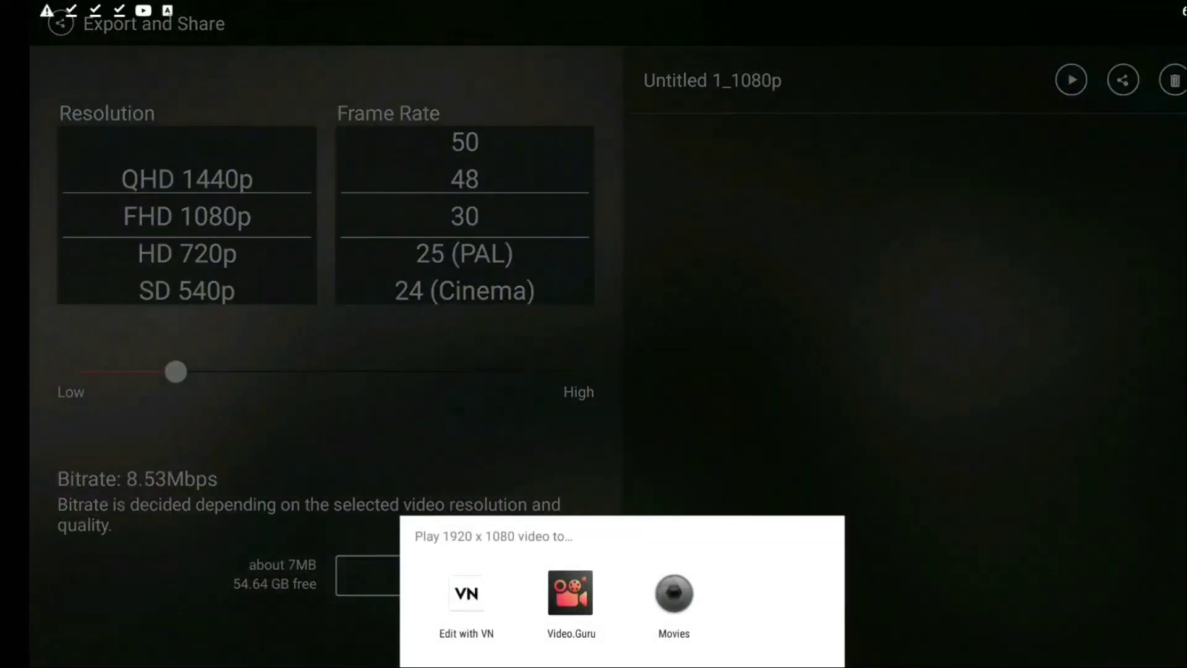